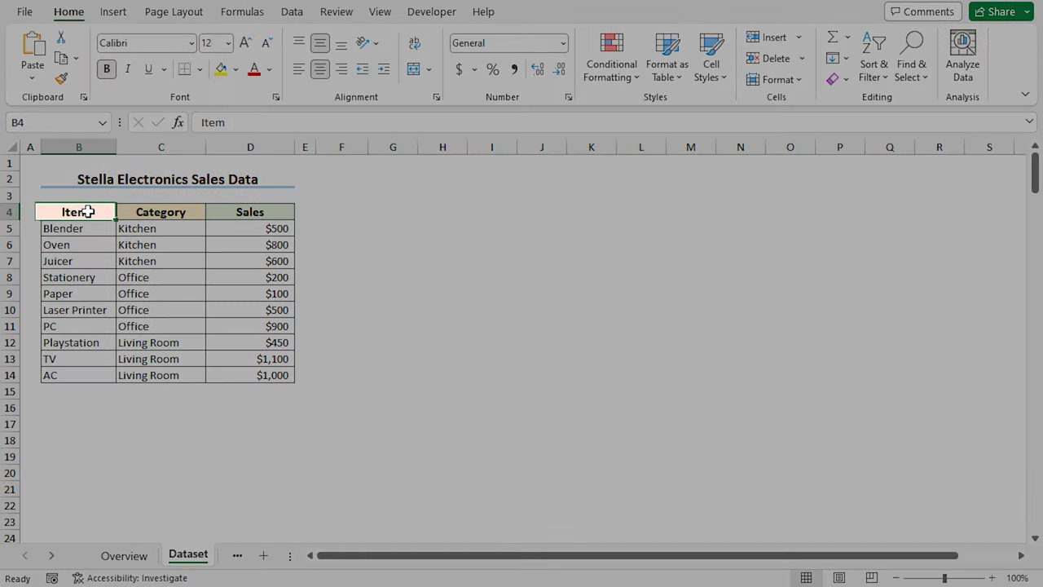
# - Create a PivotTable from the range B4:D14 of the Dataset sheet on a new worksheet
pyautogui.click(138, 212)
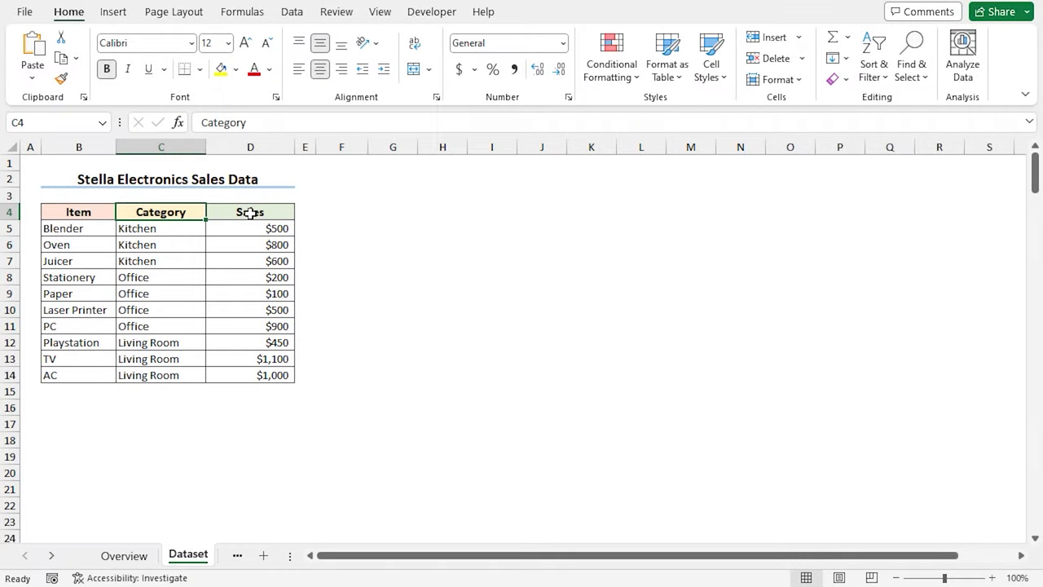
pyautogui.click(243, 213)
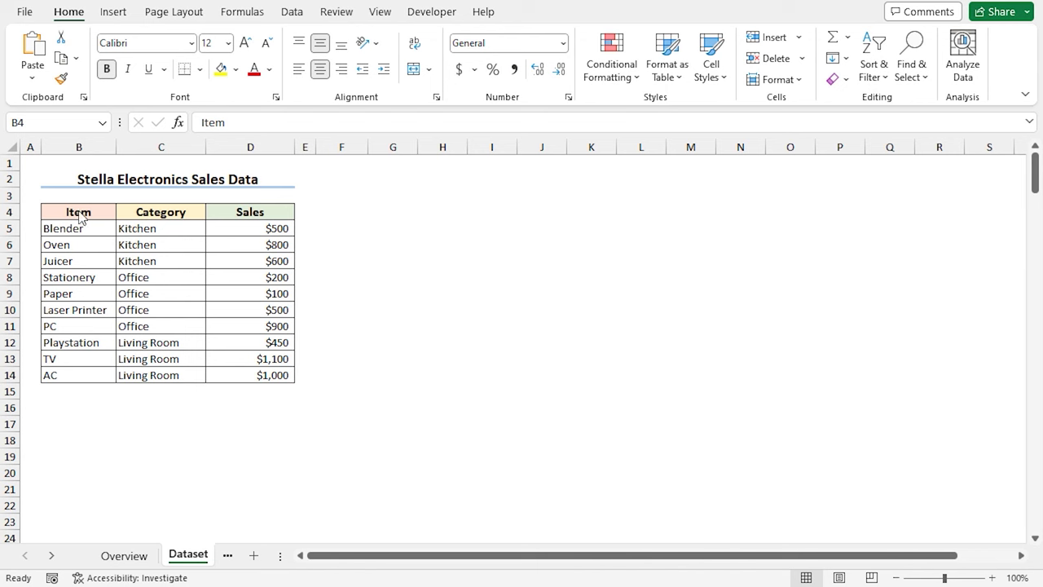
pyautogui.moveTo(79, 216); pyautogui.dragTo(260, 375)
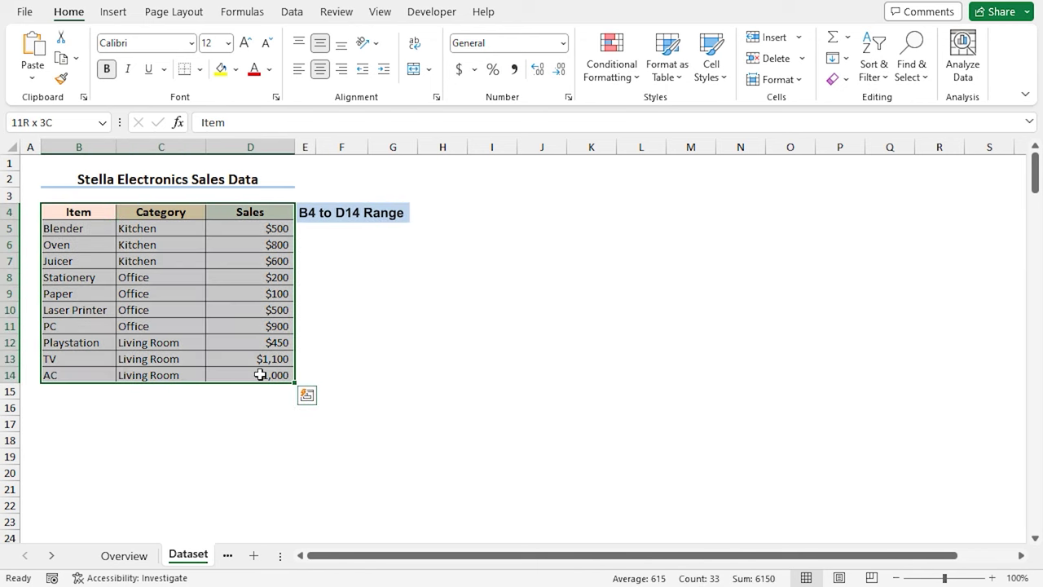
pyautogui.click(113, 13)
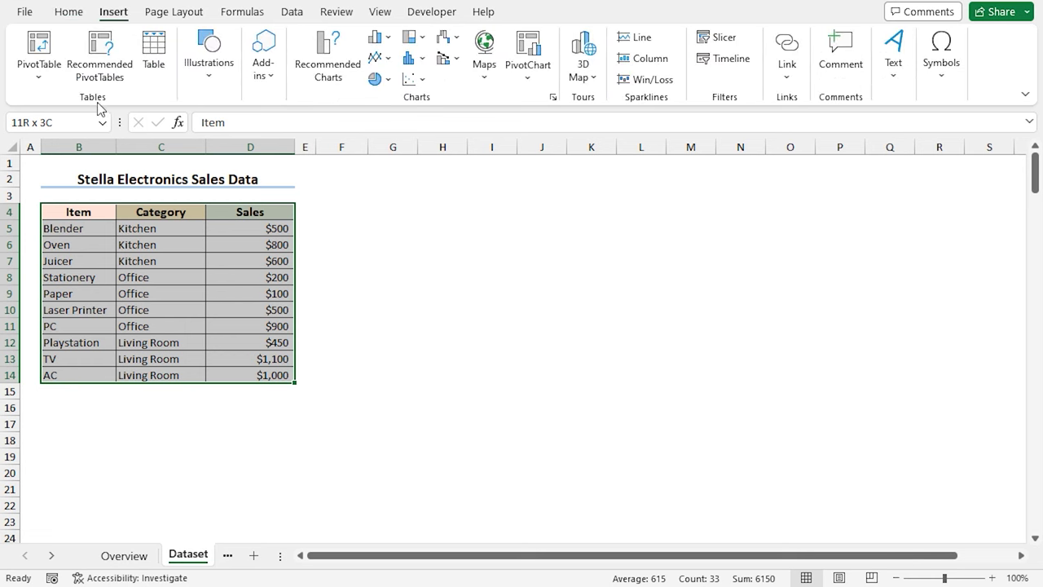
pyautogui.click(37, 49)
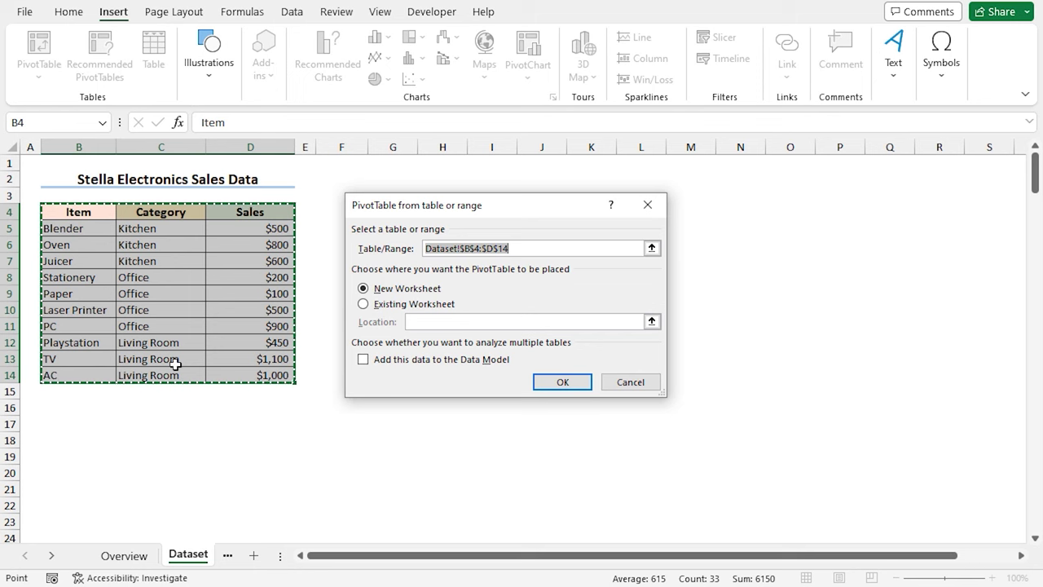
pyautogui.click(367, 291)
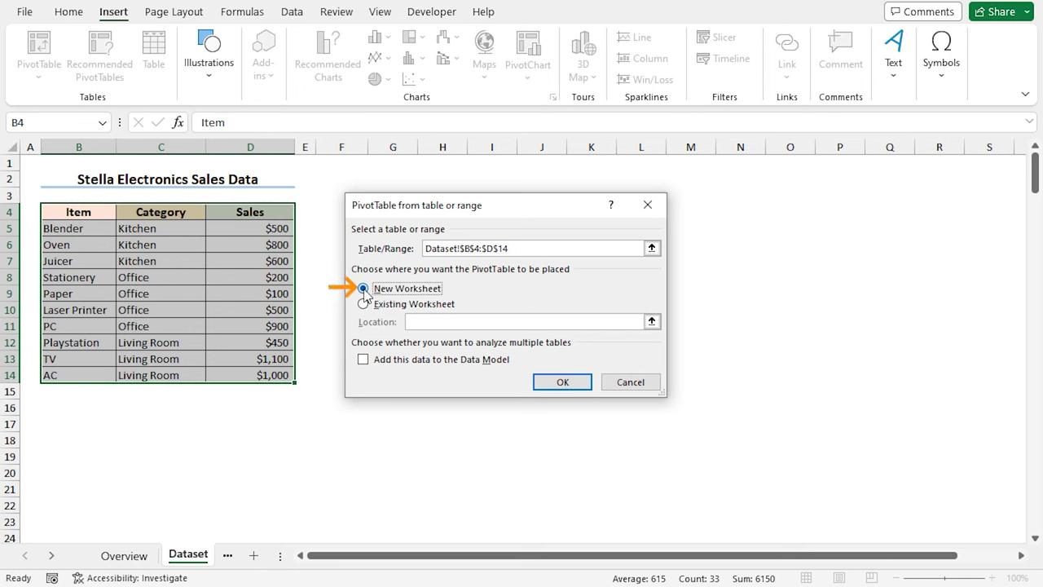
pyautogui.click(561, 383)
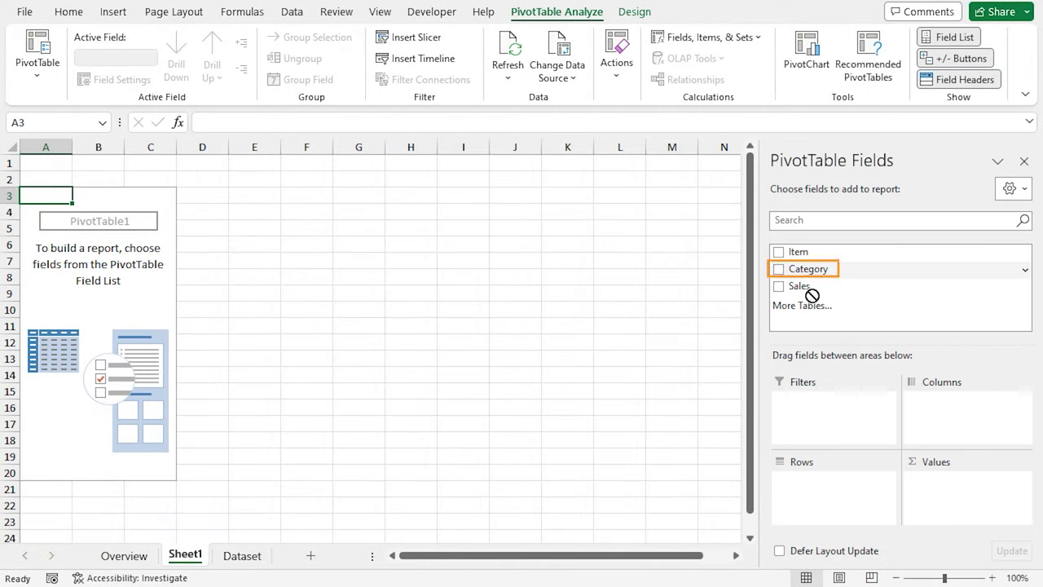
# - Place the Category field in the PivotTable's rows and the Sales field in its values
pyautogui.moveTo(812, 295); pyautogui.dragTo(812, 492)
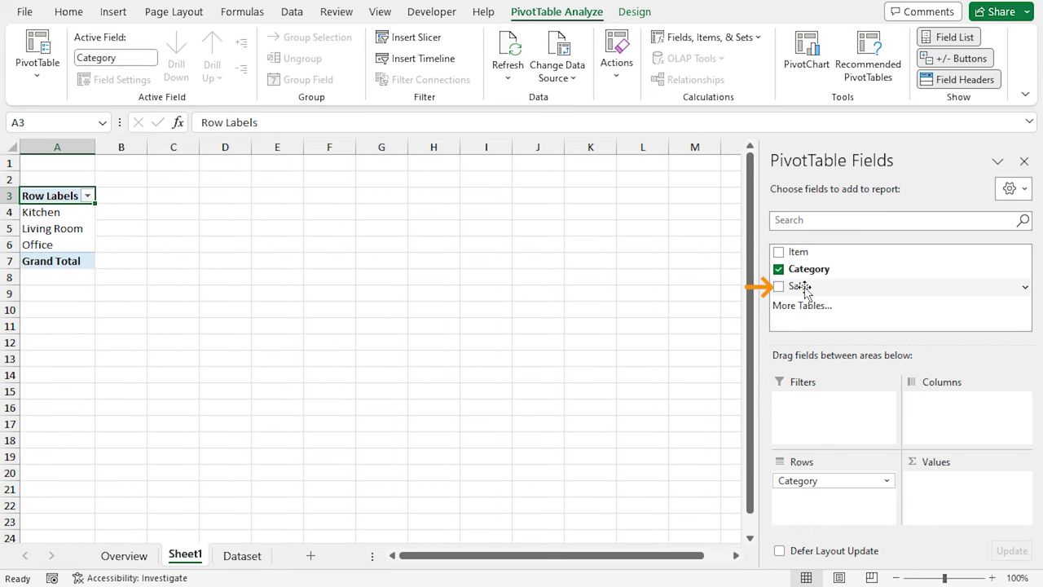
pyautogui.moveTo(804, 292); pyautogui.dragTo(936, 487)
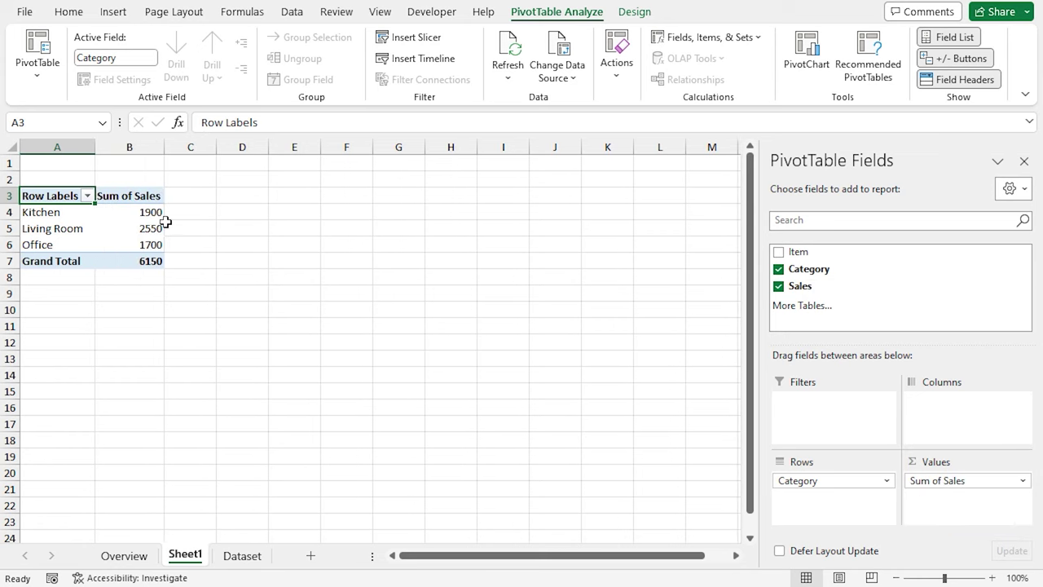
# - Apply the Currency number format to the Sum of Sales field of the PivotTable
pyautogui.click(133, 200)
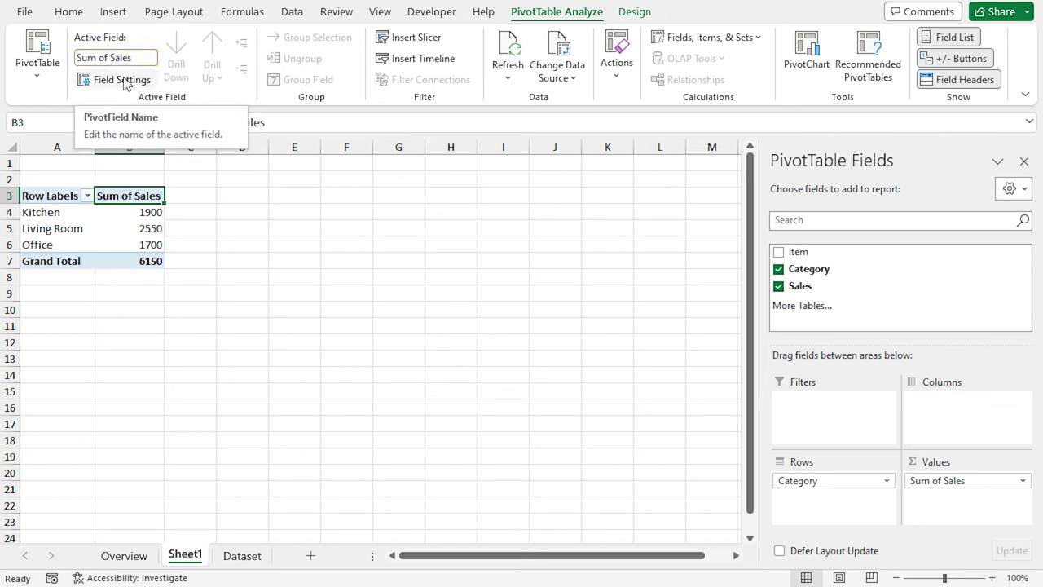
pyautogui.click(116, 82)
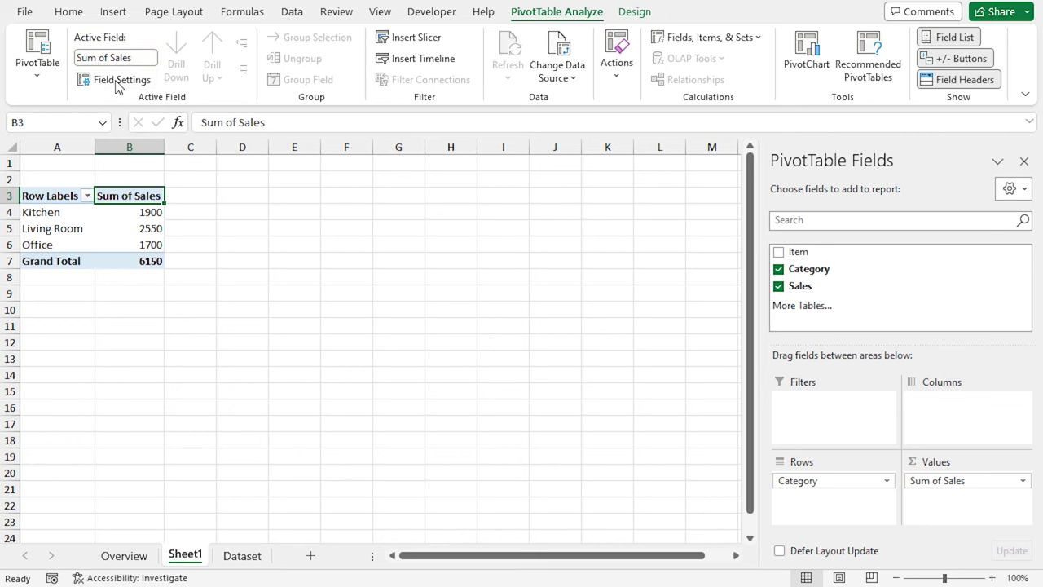
pyautogui.moveTo(447, 147); pyautogui.dragTo(379, 180)
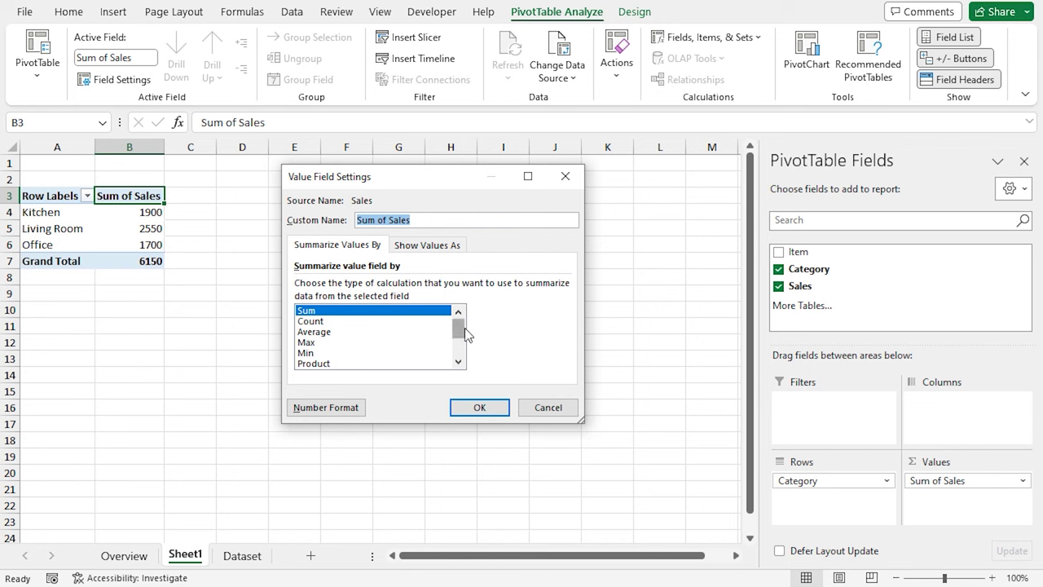
pyautogui.moveTo(461, 330)
pyautogui.mouseDown()
pyautogui.moveTo(459, 356)
pyautogui.moveTo(464, 326)
pyautogui.mouseUp()
pyautogui.click(326, 407)
pyautogui.moveTo(382, 89); pyautogui.dragTo(356, 121)
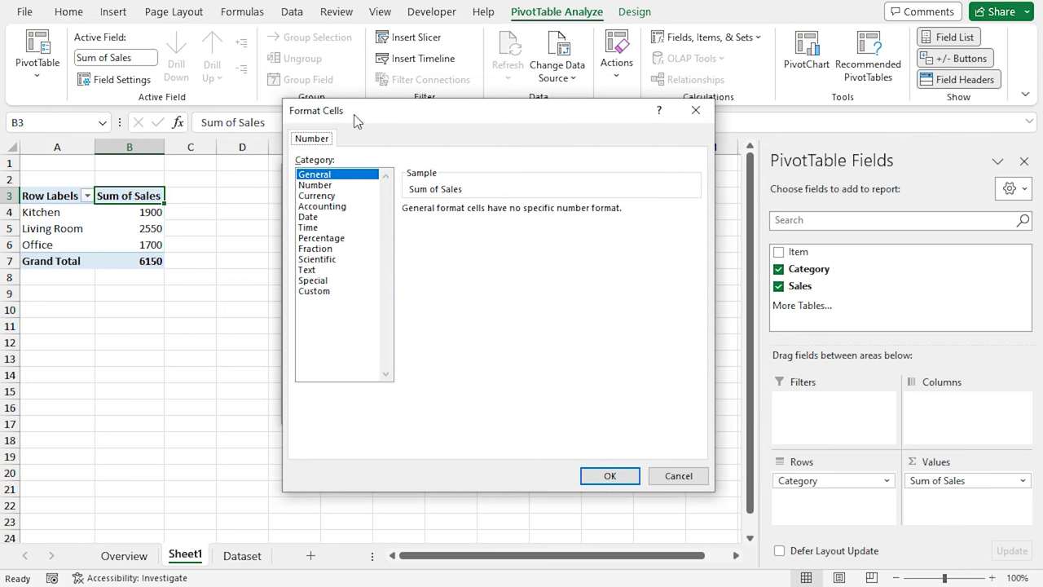
pyautogui.click(316, 196)
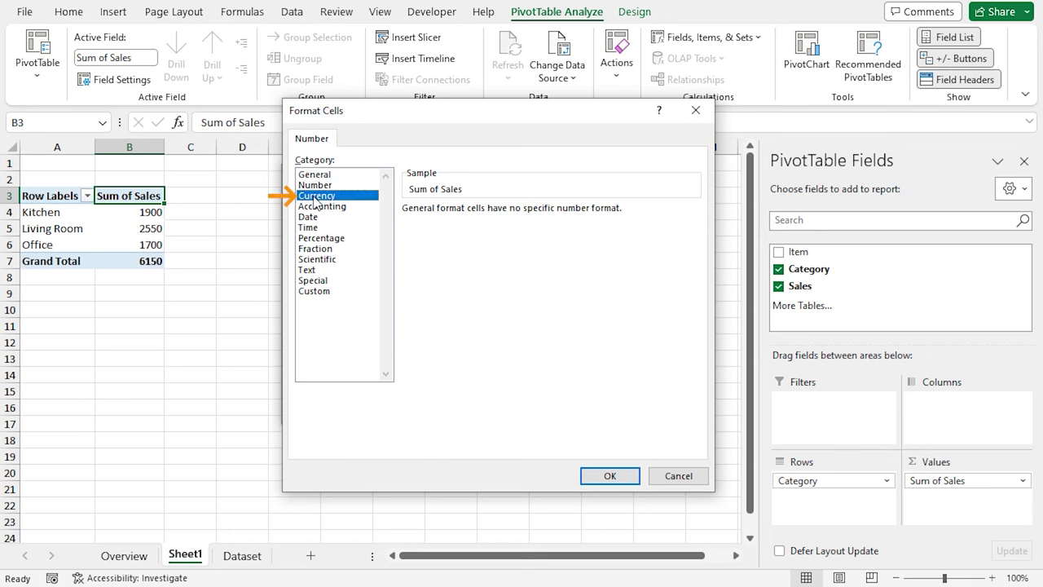
pyautogui.click(591, 483)
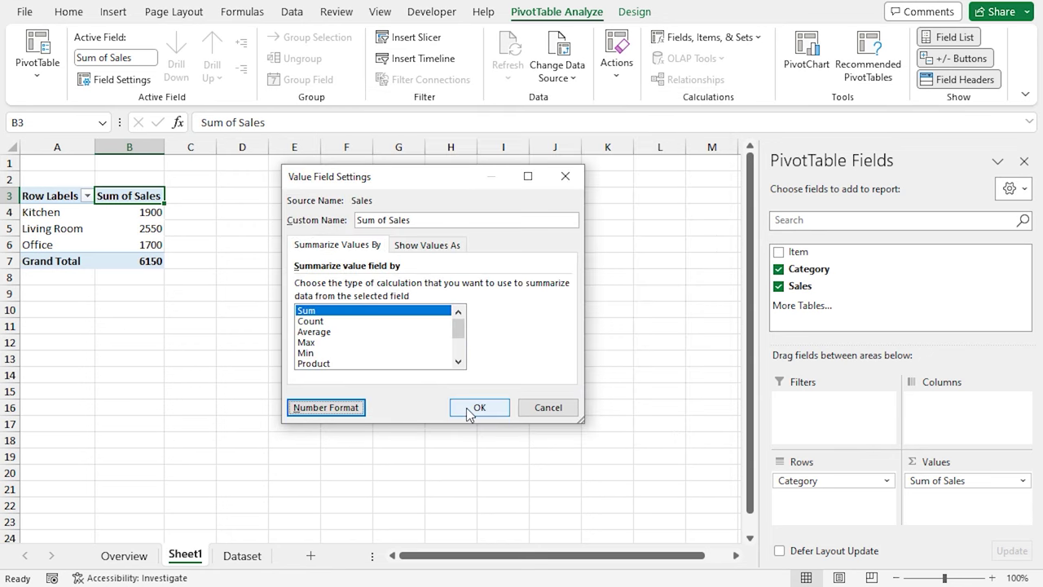
pyautogui.click(478, 408)
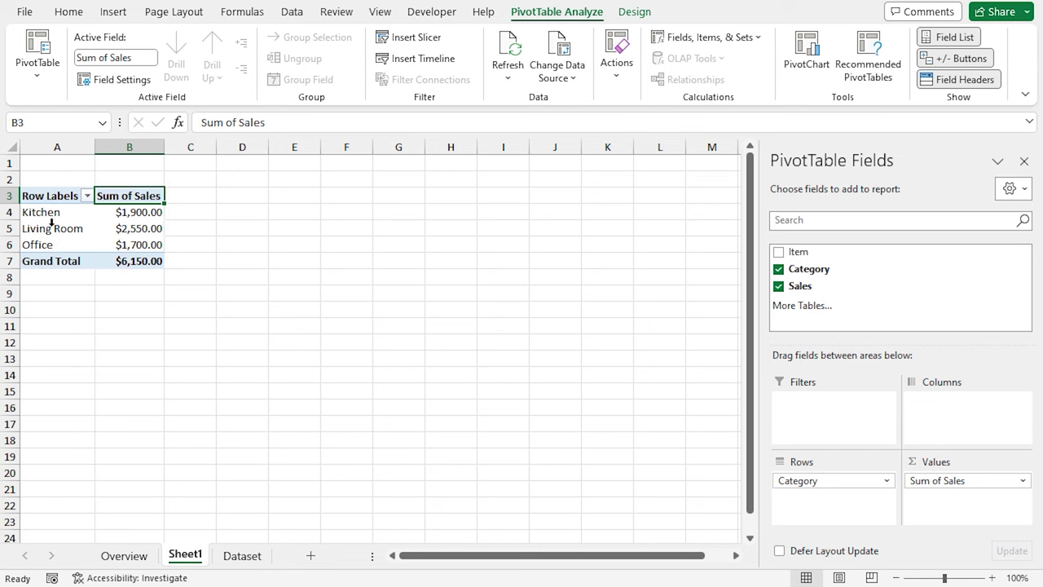
# - Insert a Pie type PivotChart based on the category sales PivotTable
pyautogui.click(140, 212)
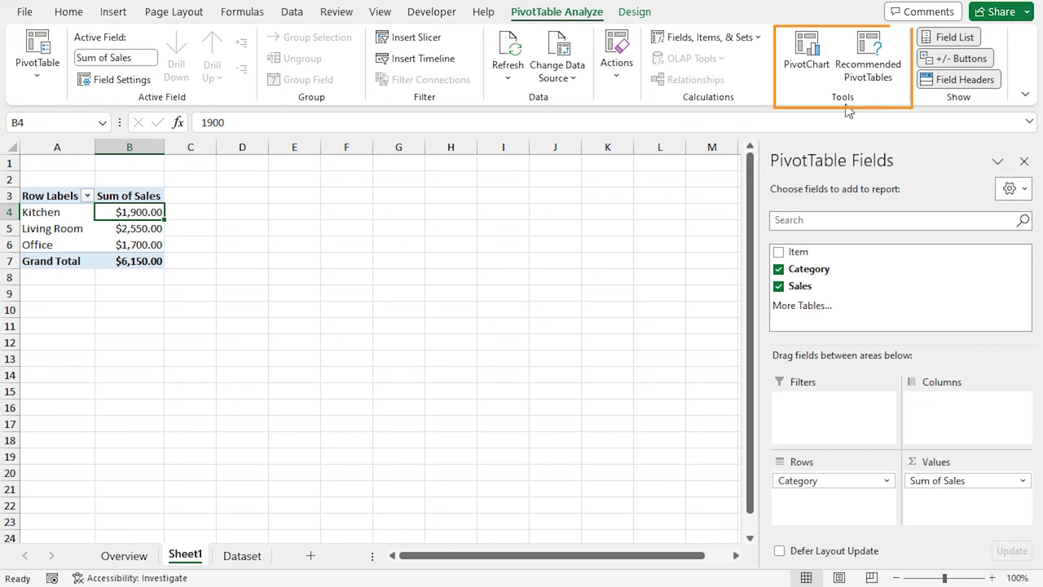
pyautogui.click(806, 64)
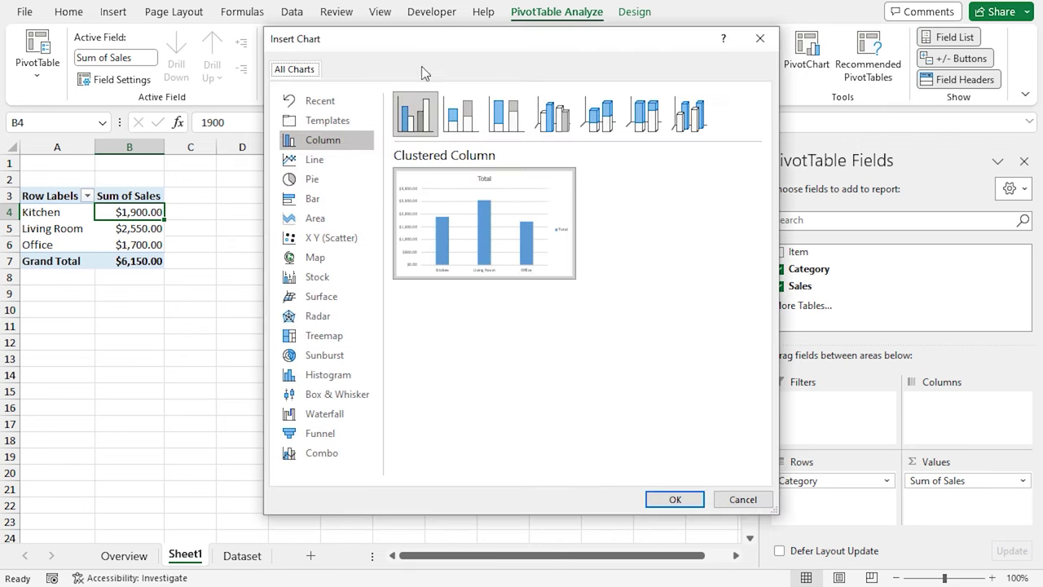
pyautogui.moveTo(410, 45); pyautogui.dragTo(362, 62)
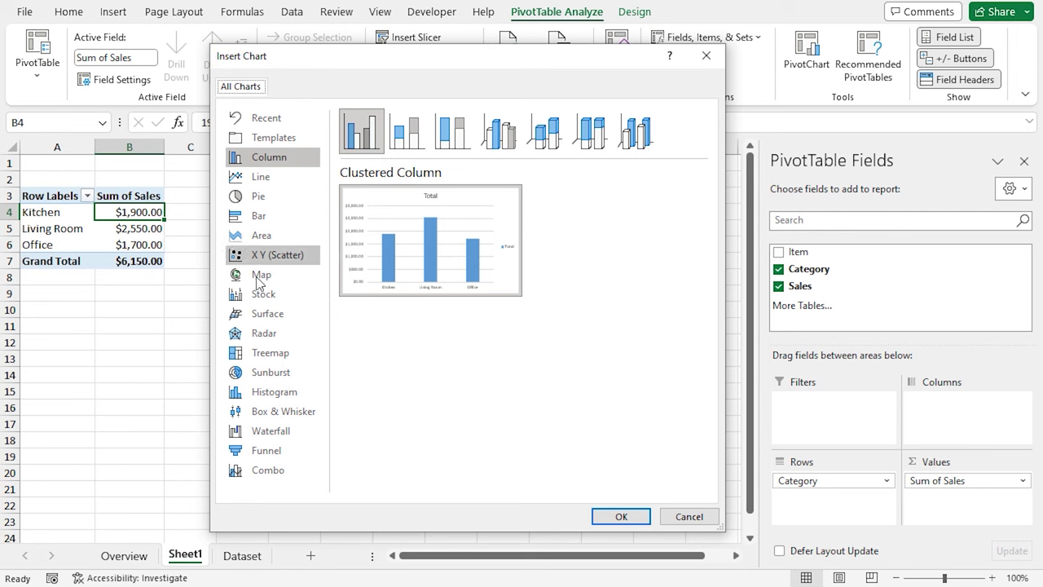
pyautogui.click(268, 195)
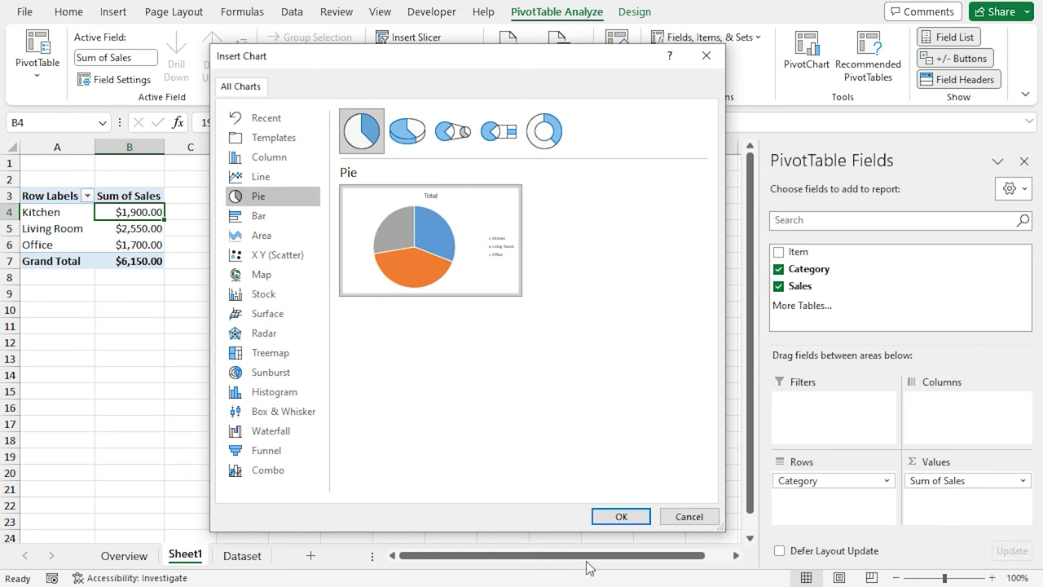
pyautogui.click(617, 517)
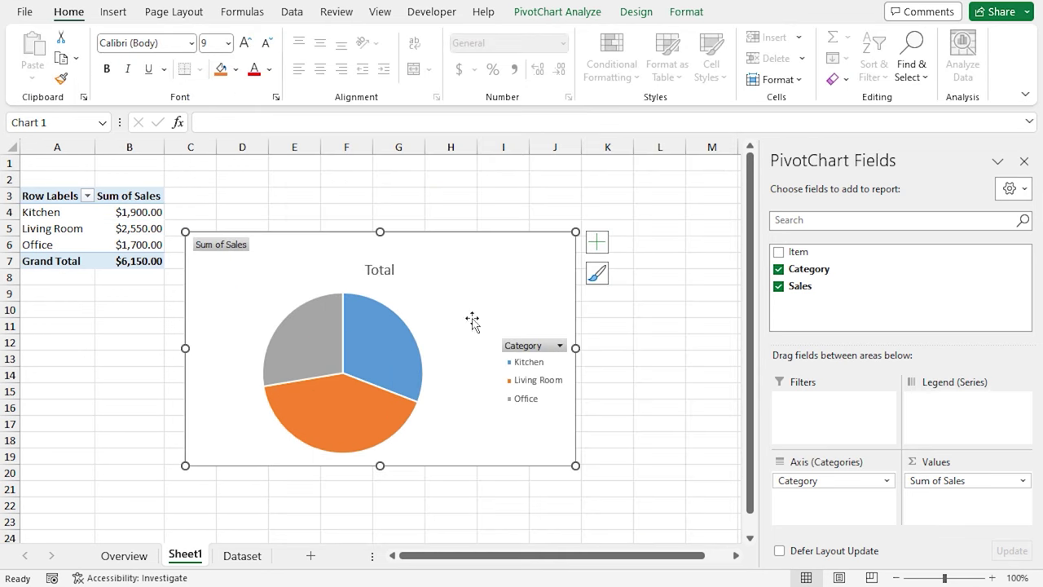
# - Add data labels to the pie chart and change its title to "Total Sales"
pyautogui.click(597, 244)
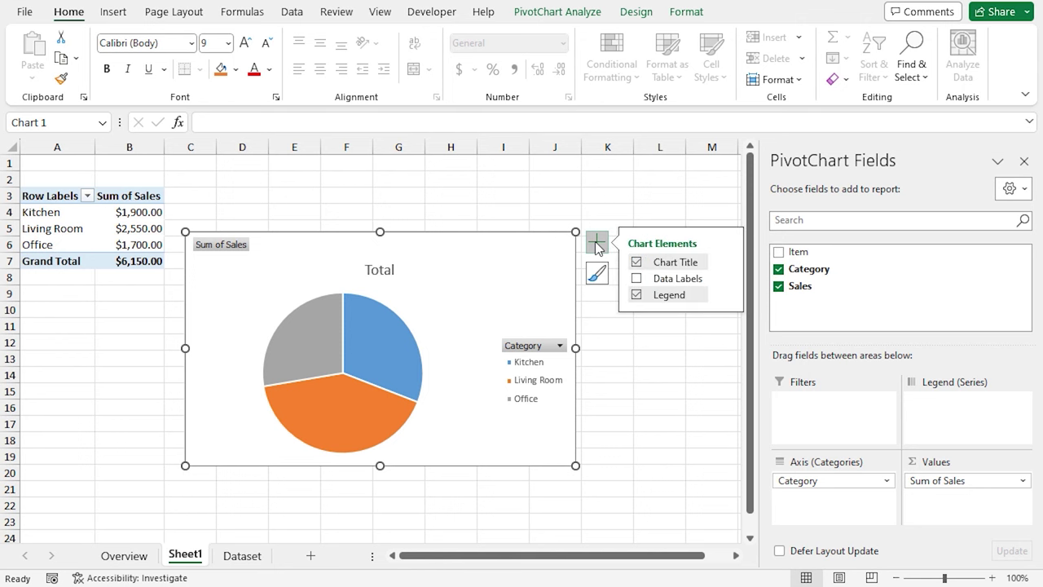
pyautogui.click(638, 279)
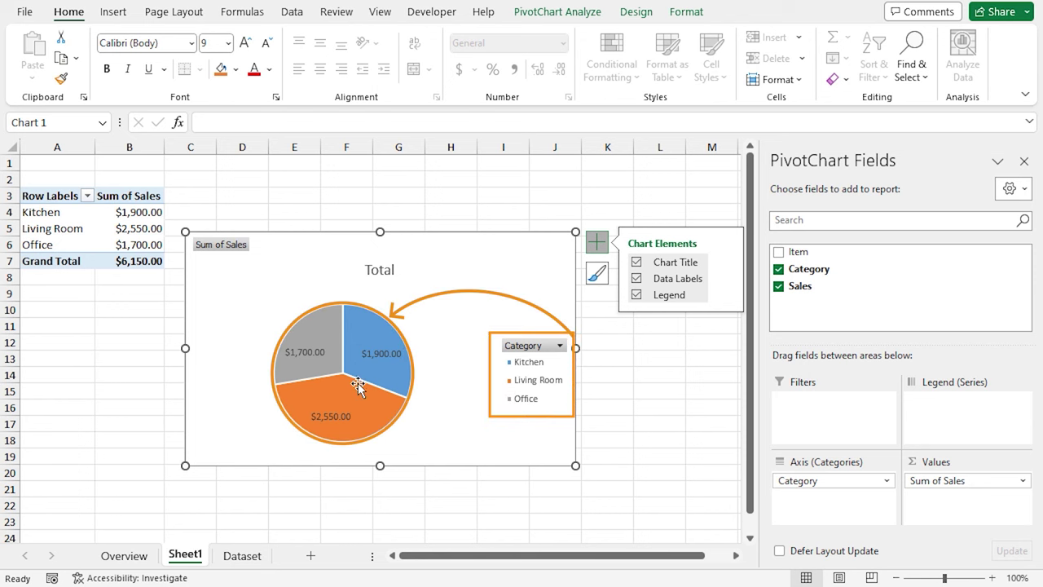
pyautogui.click(385, 271)
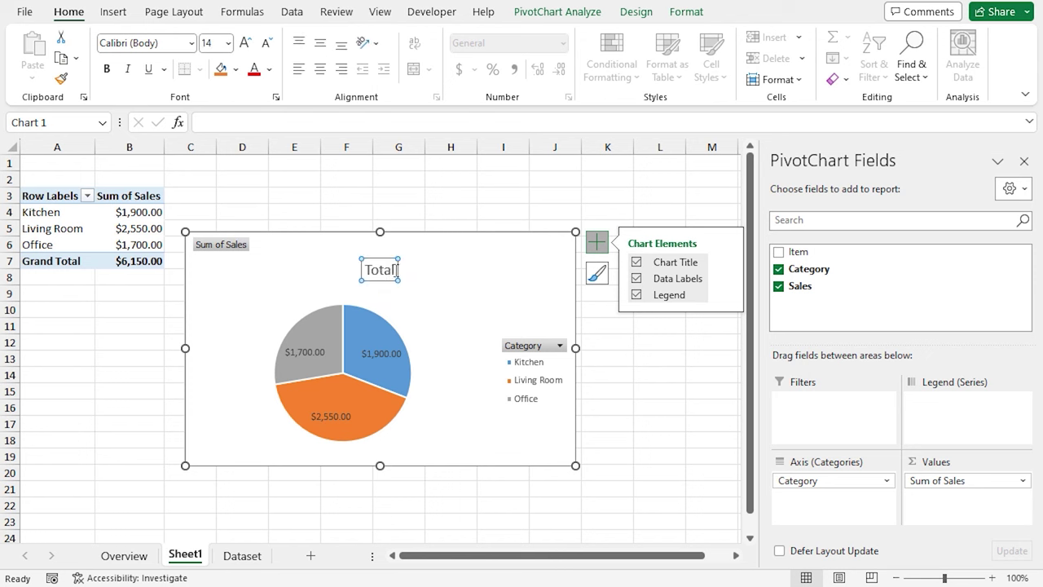
pyautogui.click(395, 270)
pyautogui.write('S')
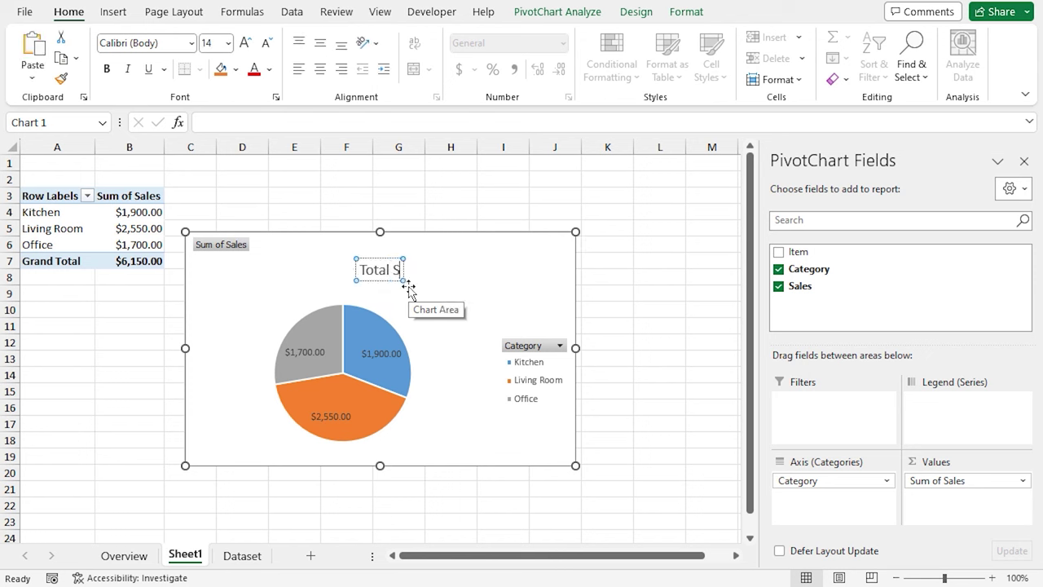
pyautogui.write('ales')
# - Hide the gridlines on the PivotTable worksheet
pyautogui.click(54, 198)
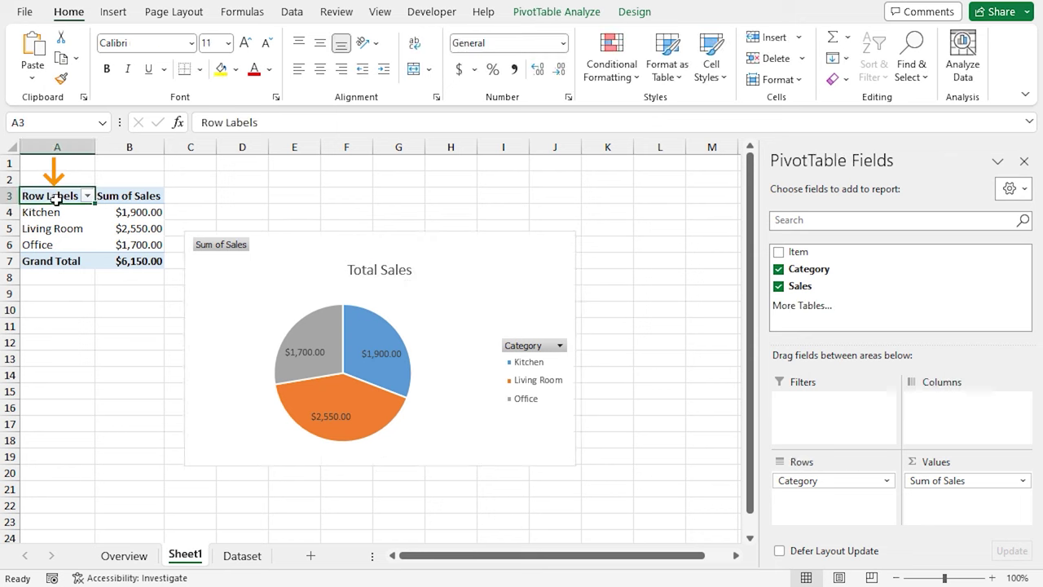
pyautogui.click(381, 13)
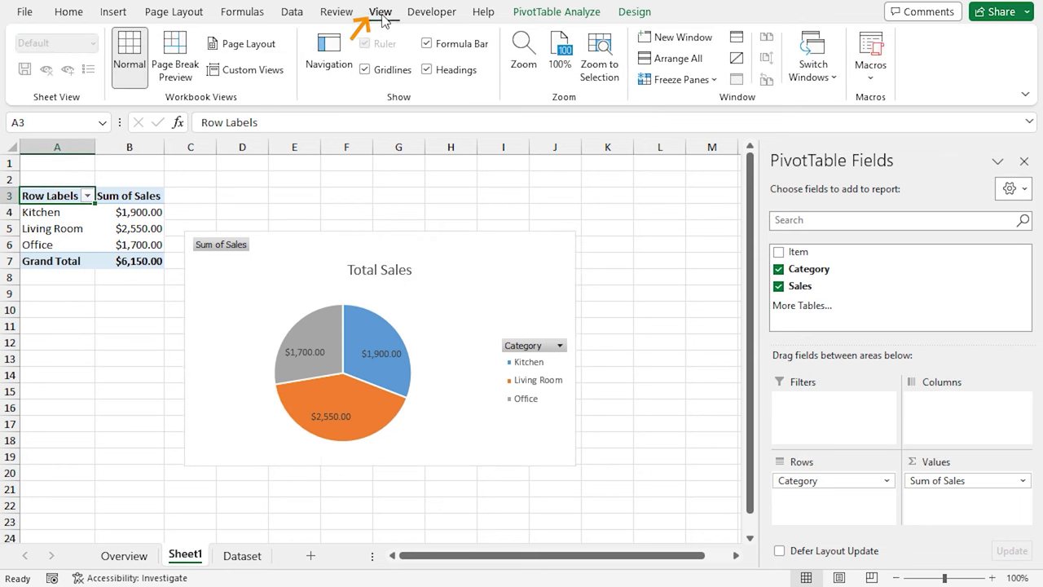
pyautogui.click(364, 70)
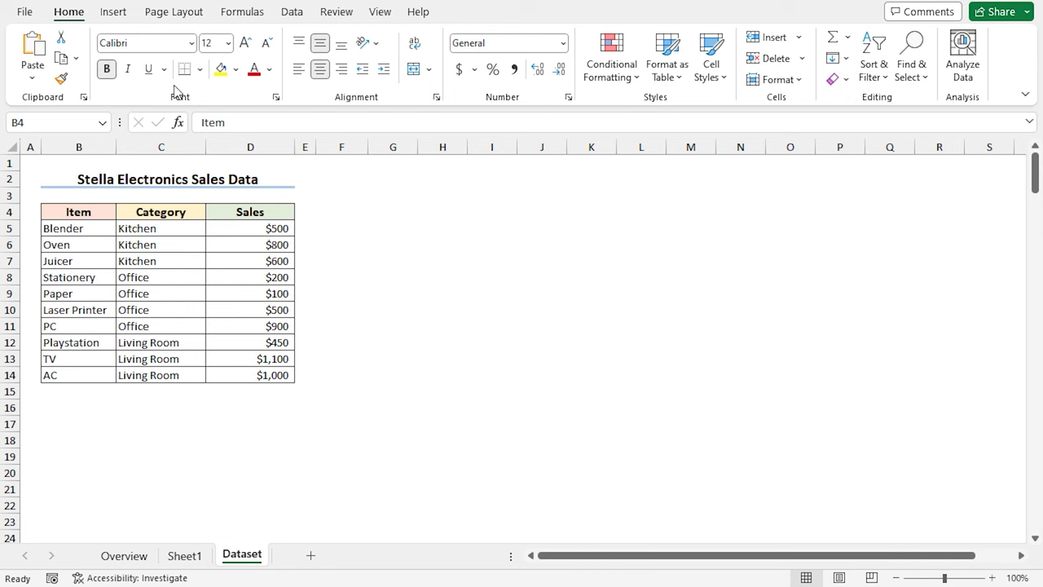
# - Enable the Developer tab through the ribbon customization options and display its commands
pyautogui.rightClick(246, 13)
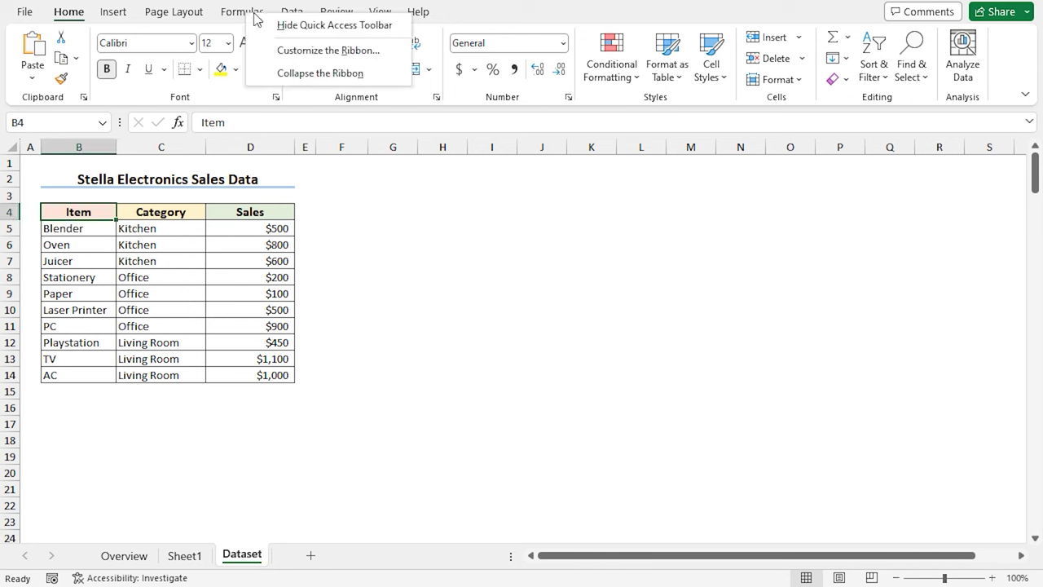
pyautogui.click(319, 52)
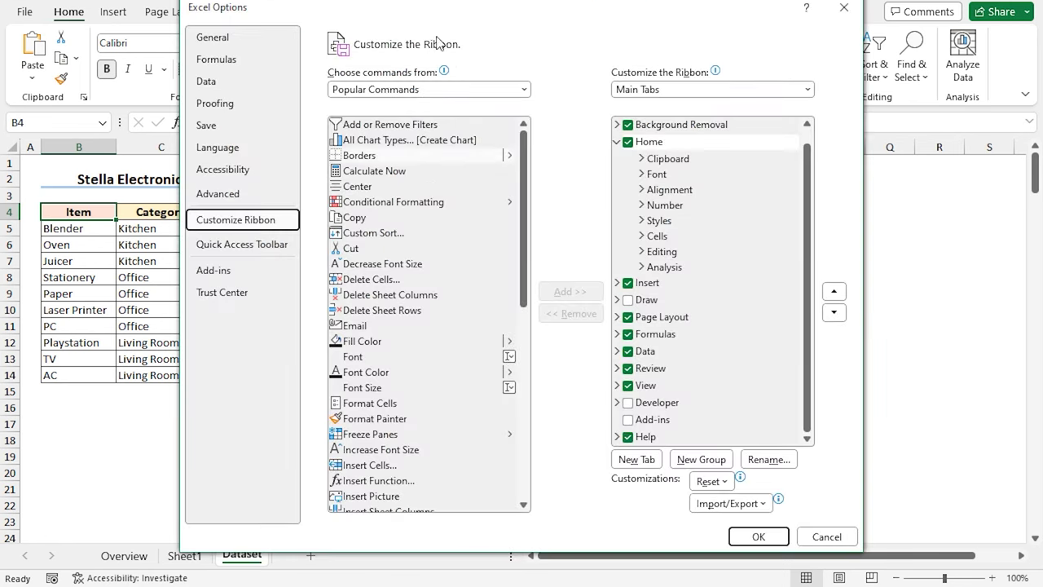
pyautogui.moveTo(445, 2); pyautogui.dragTo(453, 24)
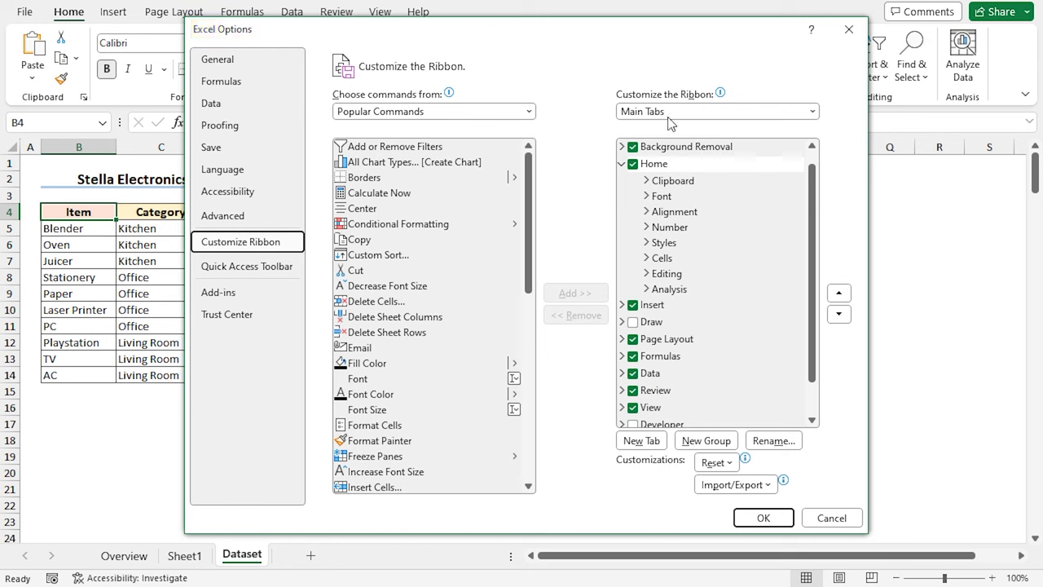
pyautogui.scroll(-1, 691, 234)
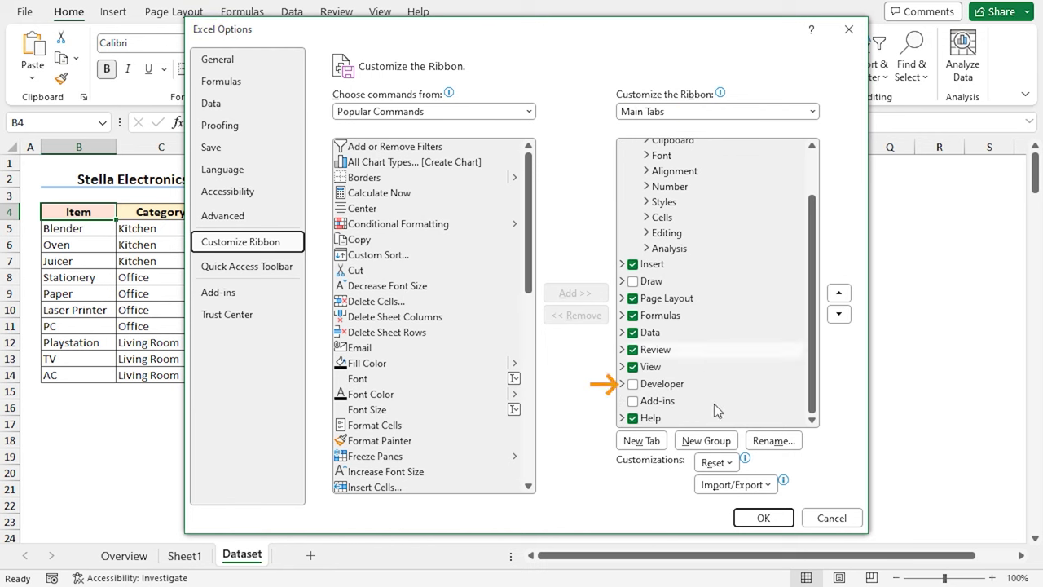
pyautogui.click(633, 385)
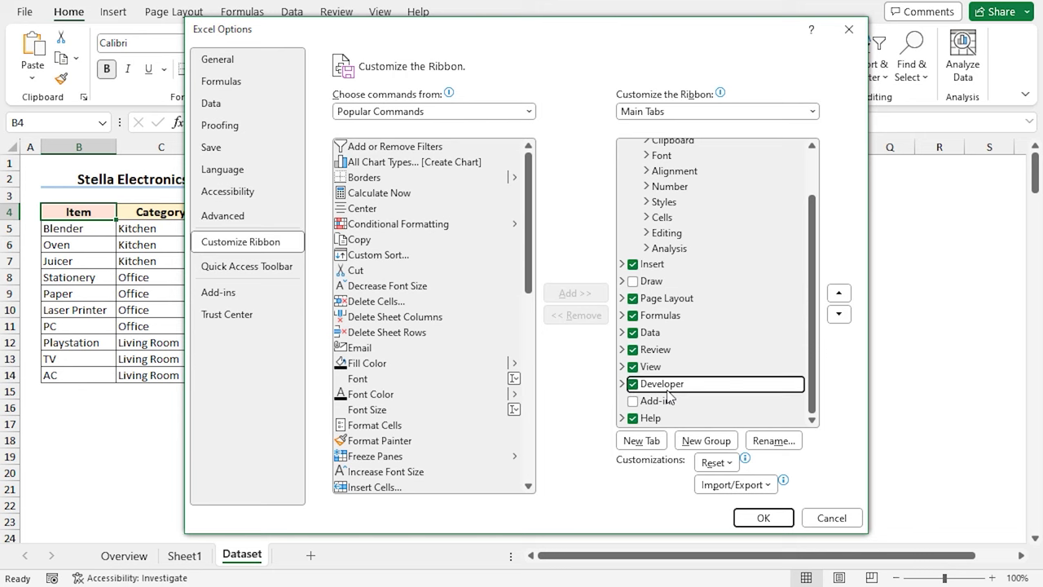
pyautogui.click(746, 519)
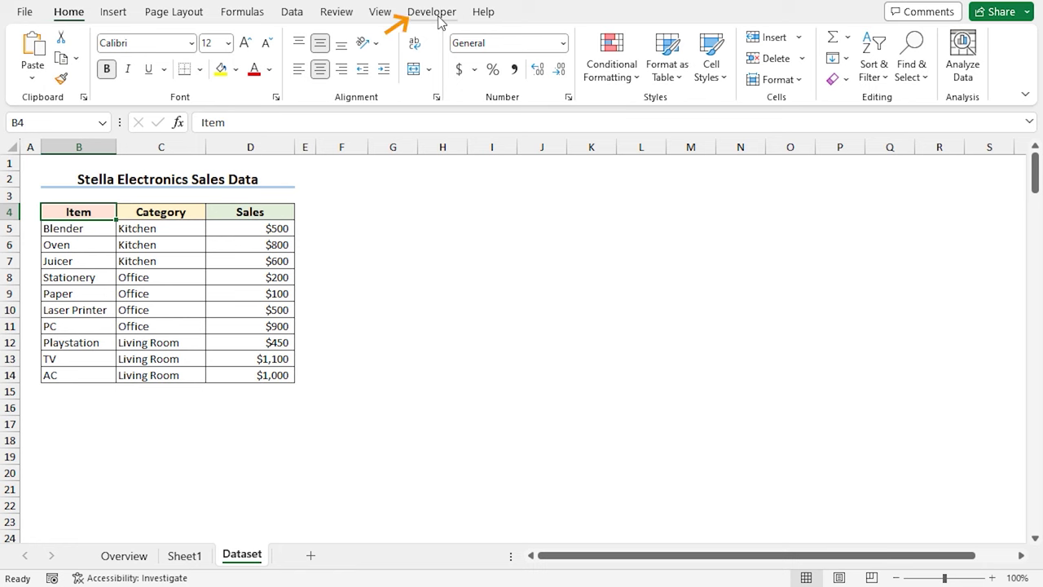
pyautogui.click(436, 15)
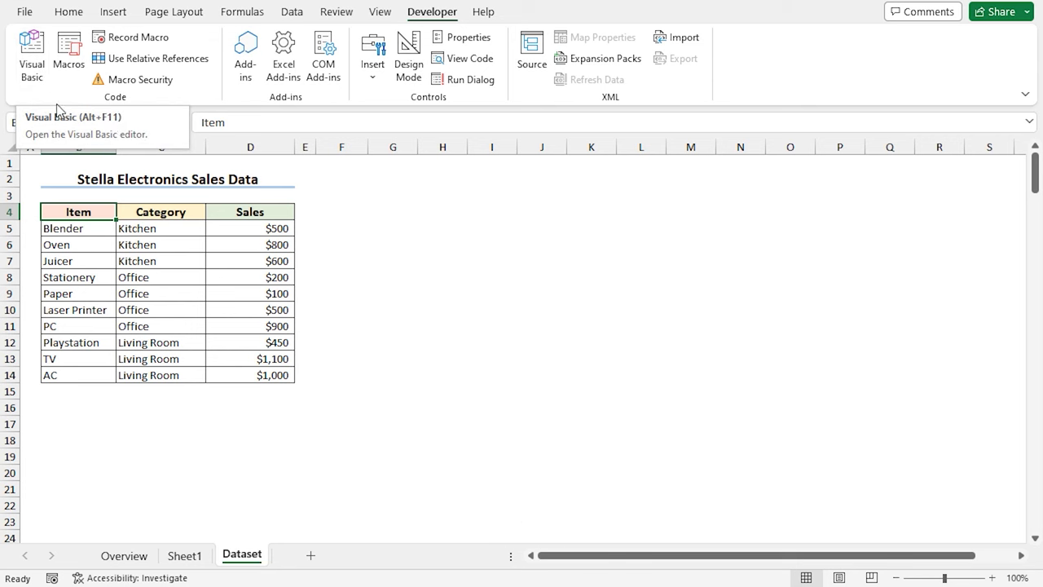
# - In a new VBA module, write CreatePivotTable (Sheet3 data, "Sales_Pivot" at B4, Category rows, Sales values) and Piechart (style 251, xlPie, source $B$4:$D$14)
pyautogui.click(39, 69)
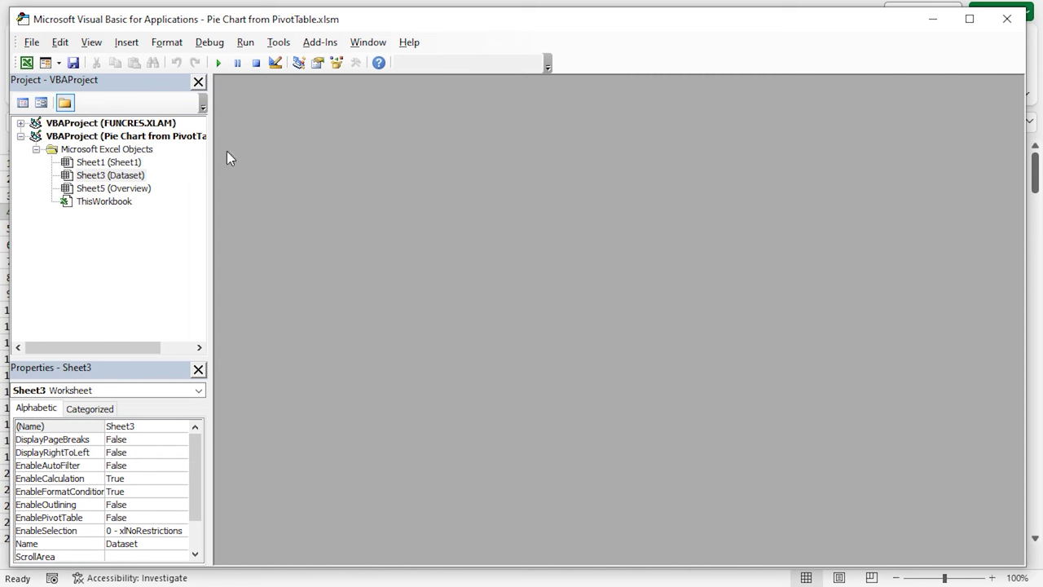
pyautogui.click(129, 45)
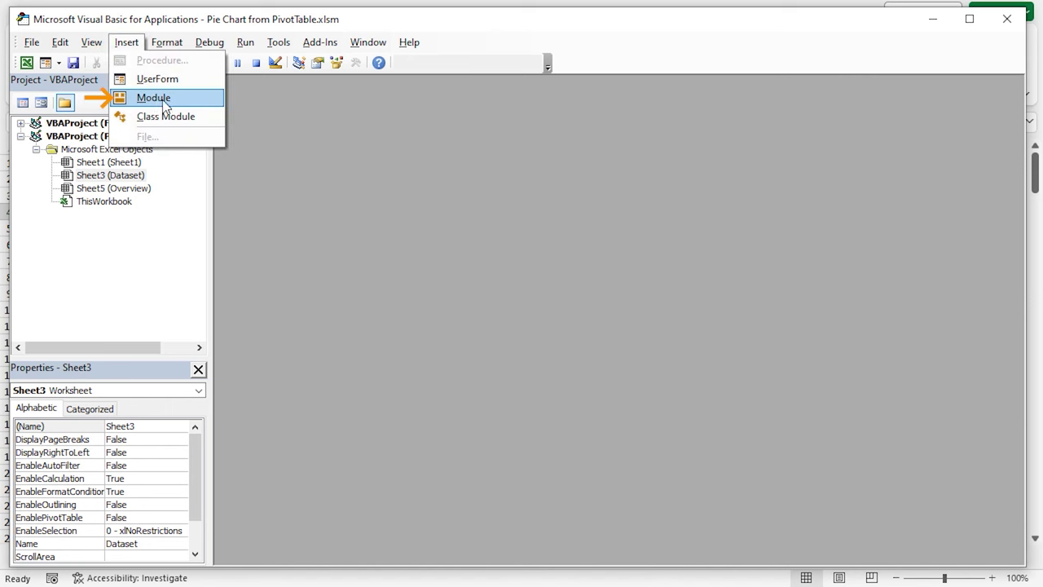
pyautogui.click(155, 98)
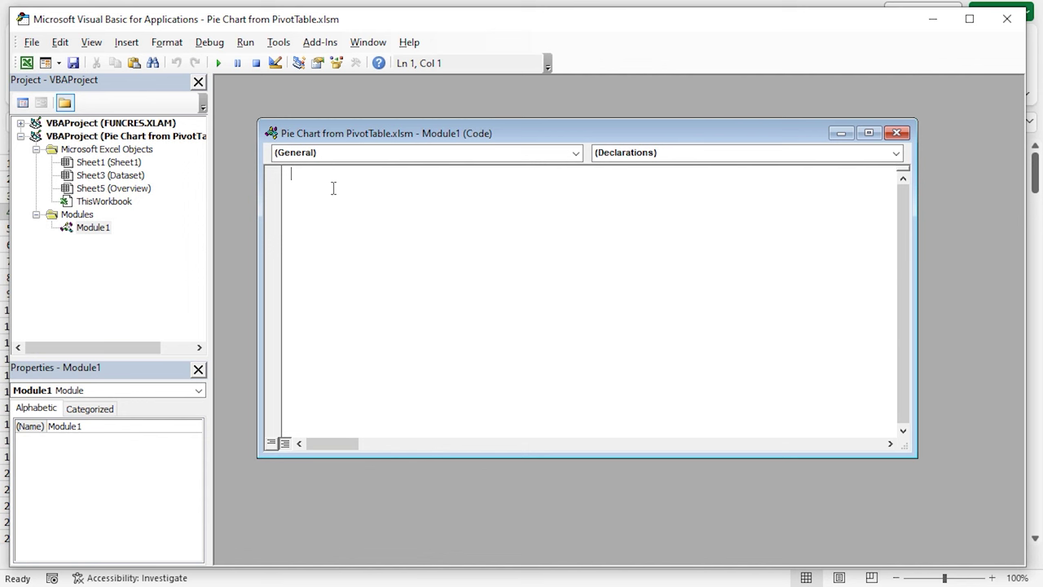
pyautogui.write('Sub CreatePivotTable()  Dim pt As PivotTable Dim pc As PivotCache  Sheet3.Activate Set pc = ActiveWorkbook.PivotCaches.Create(xlDatabase, Range("B4").CurrentRegion)  Sheets.Add , Sheets(Sheets.Count) Set pt = ActiveSheet.PivotTables.Add(pc, Range("B4"), "Sales_Pivot")  pt.PivotFields("Category").Orientation = xlRowField pt.PivotFields("Sales").Orientation = xlDataField  End Sub  Sub Piechart() ActiveSheet.Shapes.AddChart2(251, xlPie).Select ActiveChart.SetSourceData Source:=Range("$B$4:$D$14") End Sub')
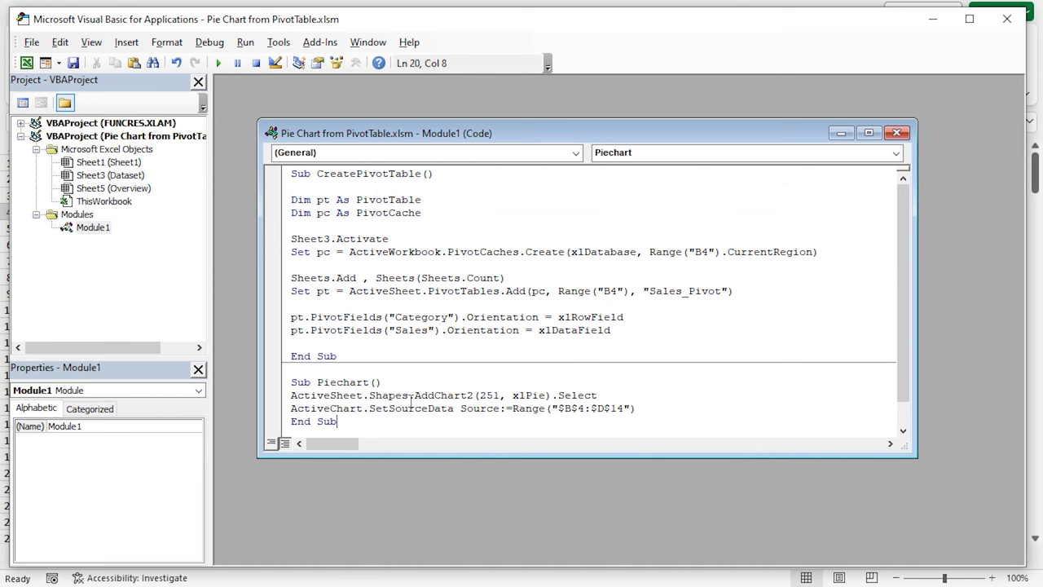
# - Run the CreatePivotTable macro followed by the Piechart macro, and return to the Excel workbook
pyautogui.click(624, 317)
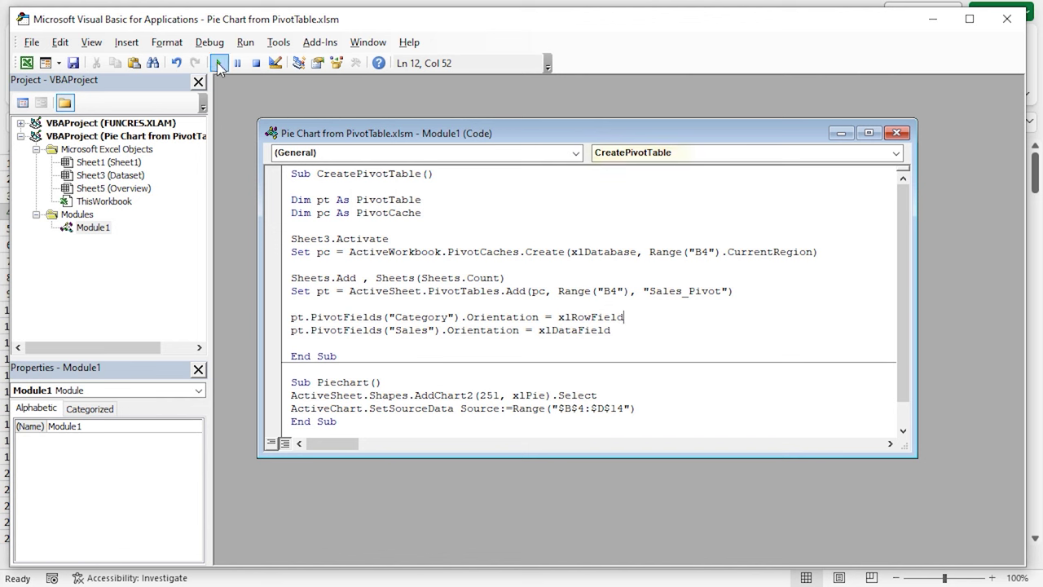
pyautogui.press('F5')
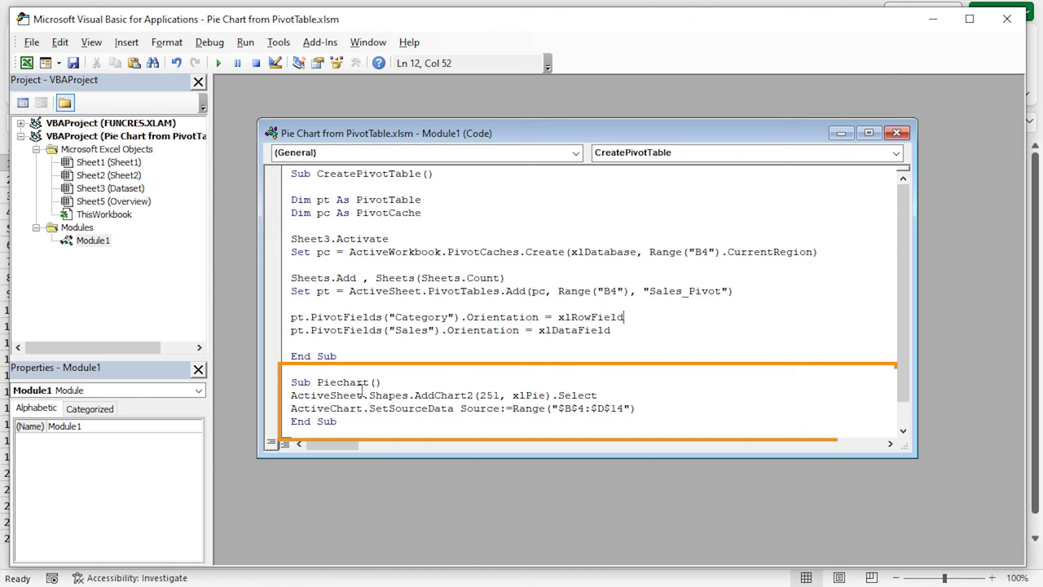
pyautogui.click(636, 416)
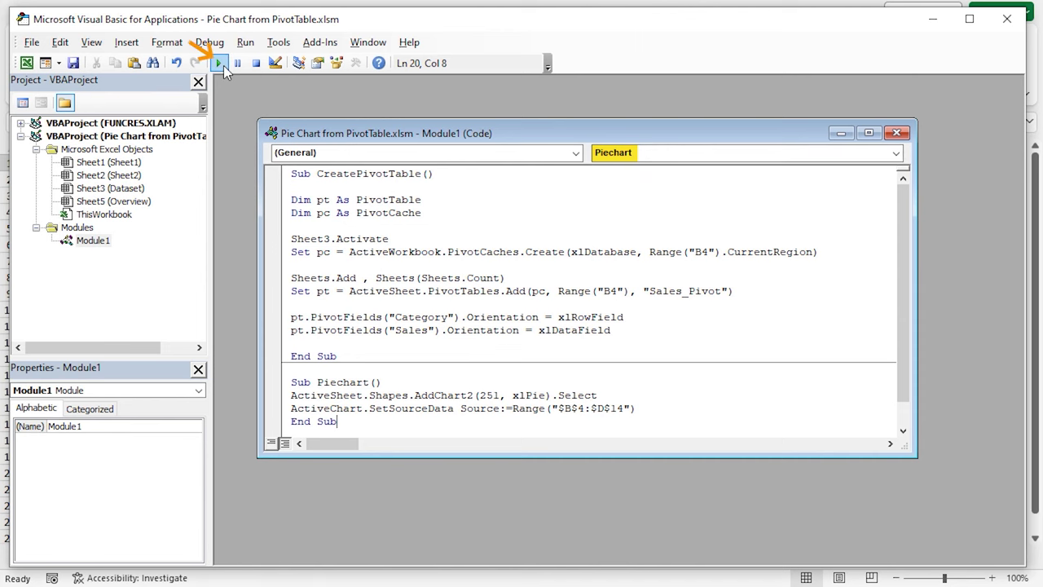
pyautogui.press('F5')
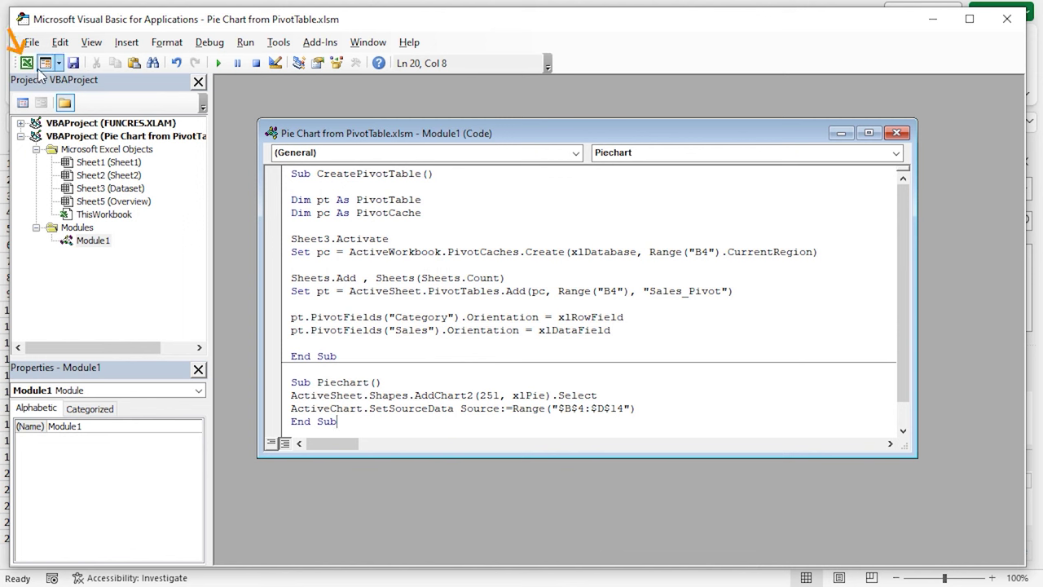
pyautogui.hotkey('alt', 'F11')
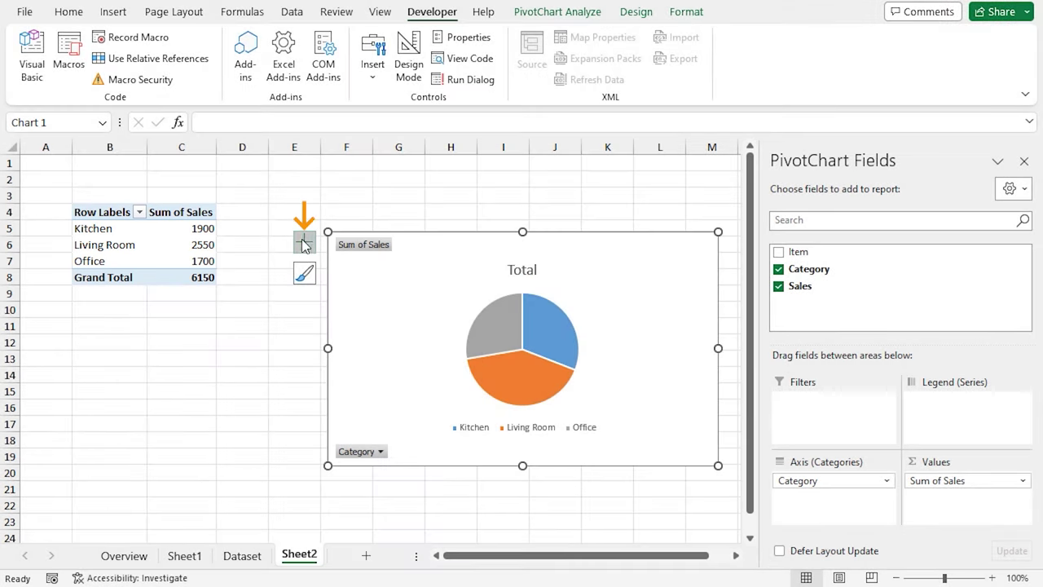
# - Add data labels to the macro-generated pie chart and change its title to "Total Sales"
pyautogui.click(306, 245)
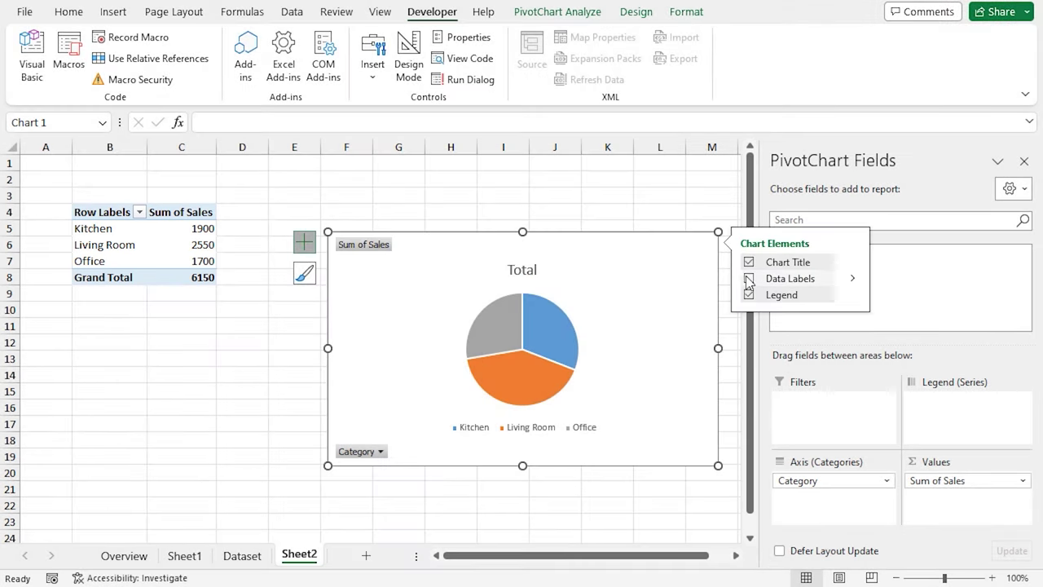
pyautogui.click(748, 278)
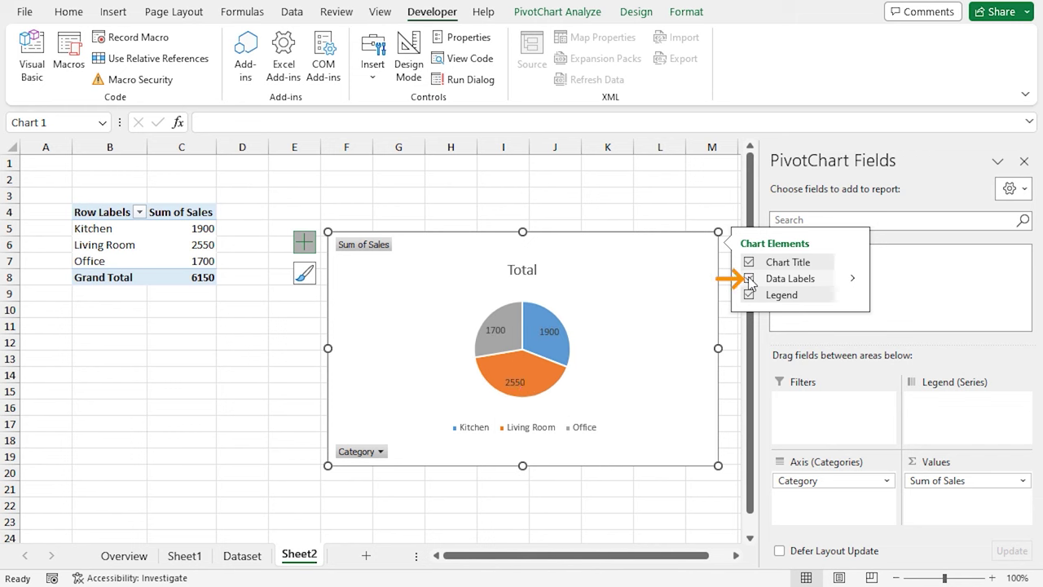
pyautogui.click(528, 272)
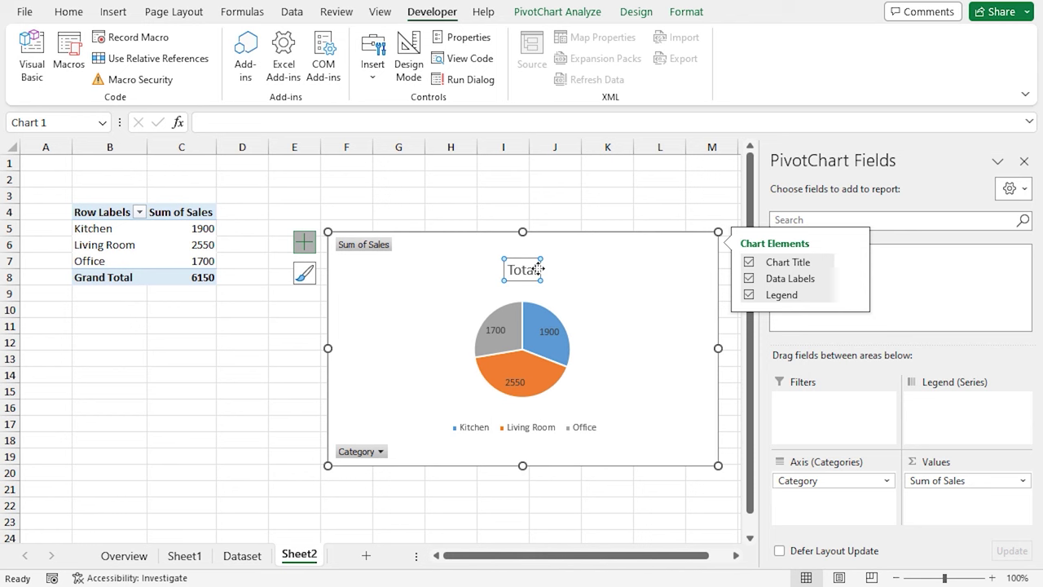
pyautogui.click(536, 271)
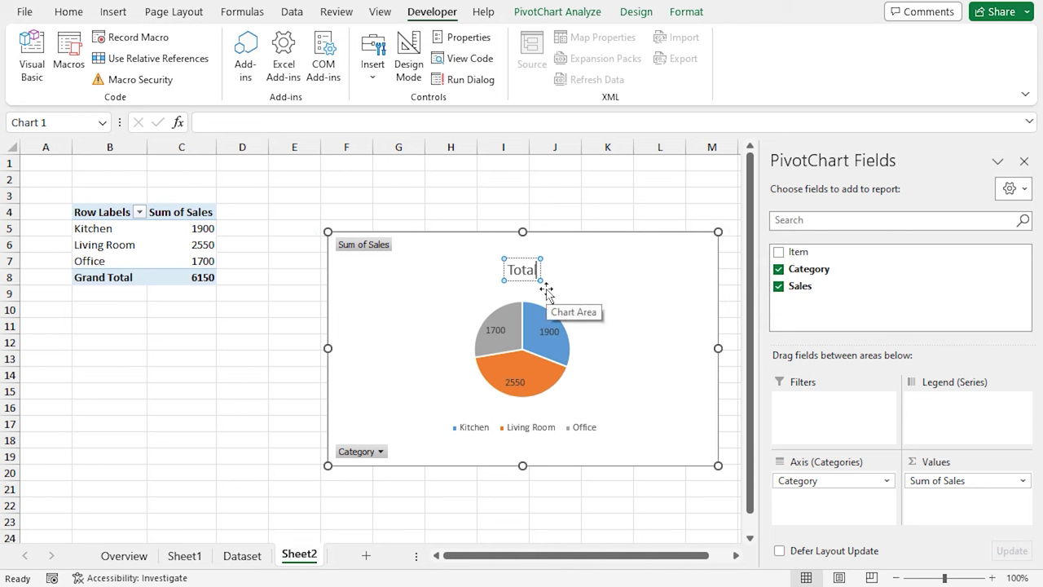
pyautogui.write('Sales')
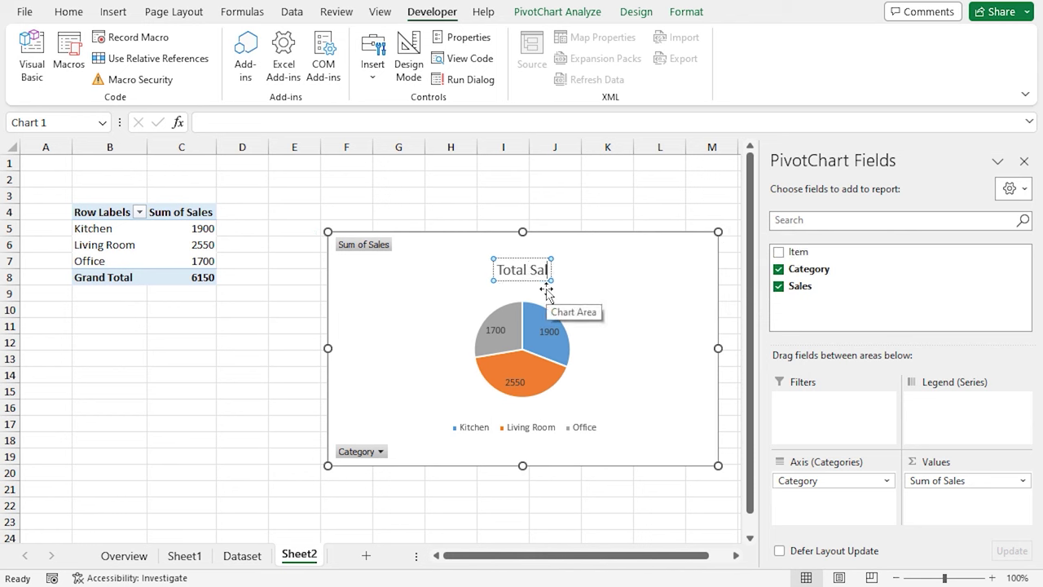
# - Hide the gridlines on the new worksheet holding the macro-generated PivotTable and pie chart
pyautogui.click(119, 217)
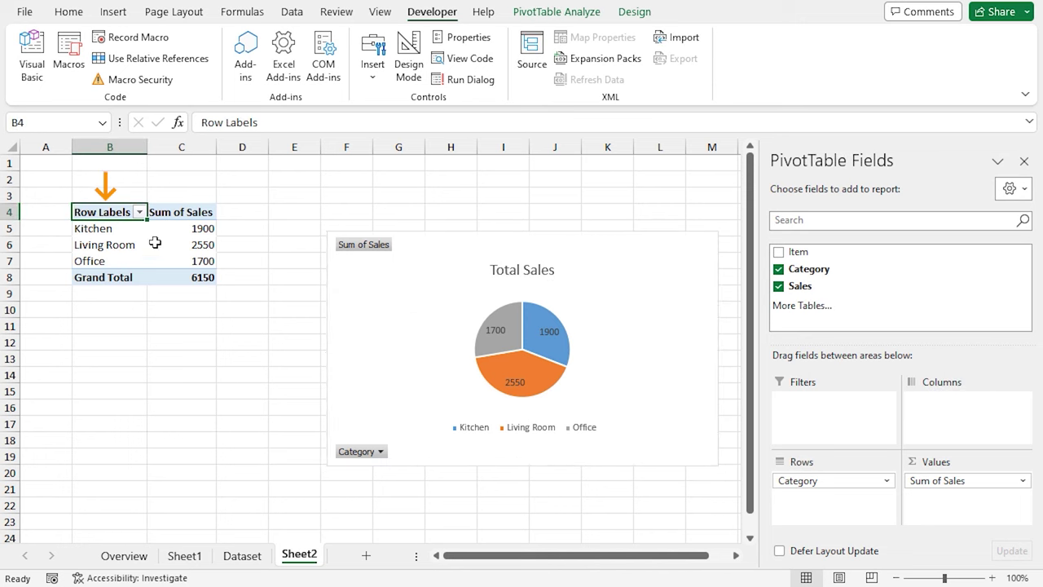
pyautogui.click(381, 11)
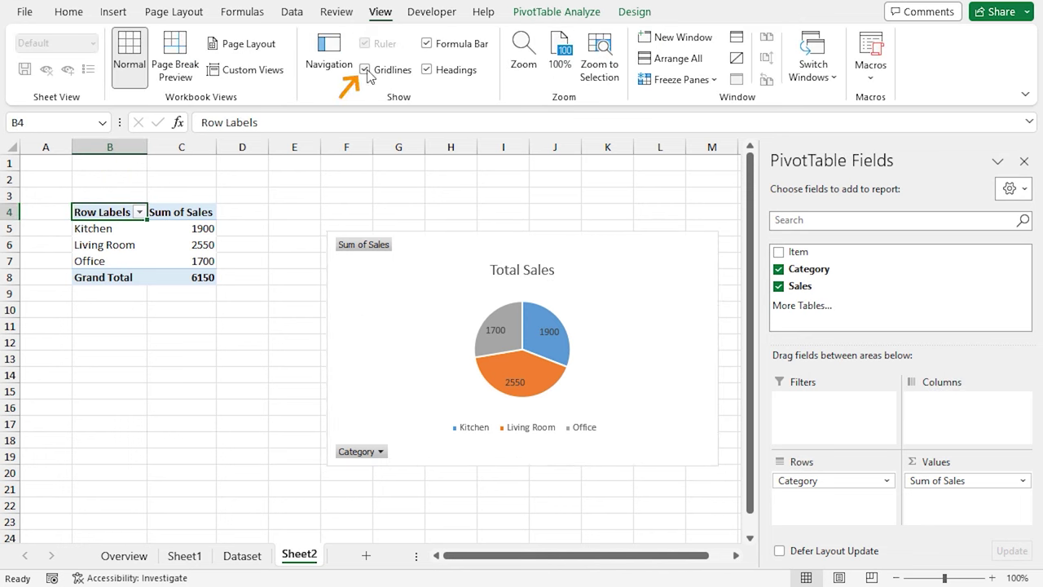
pyautogui.click(365, 70)
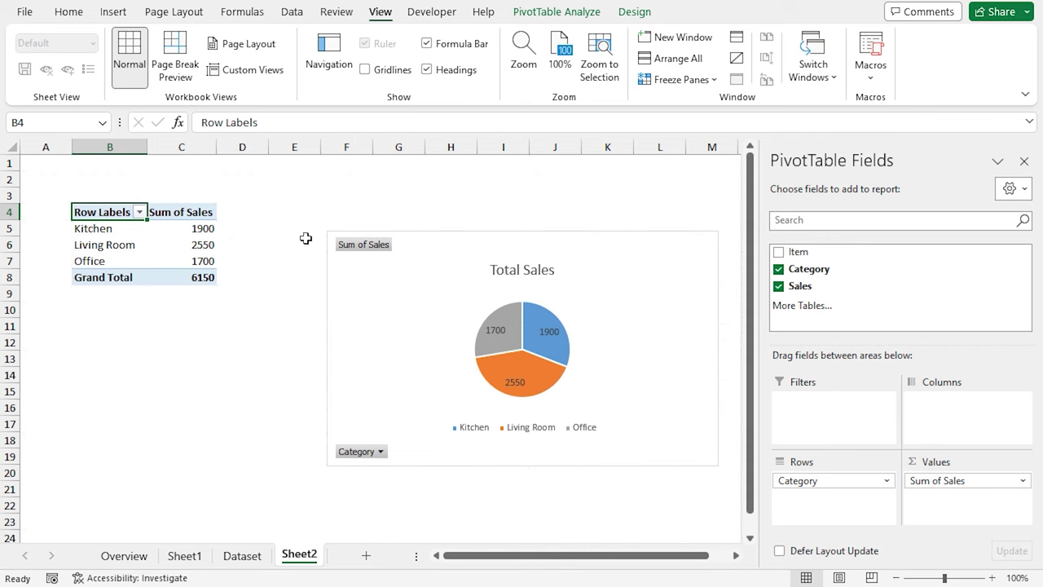